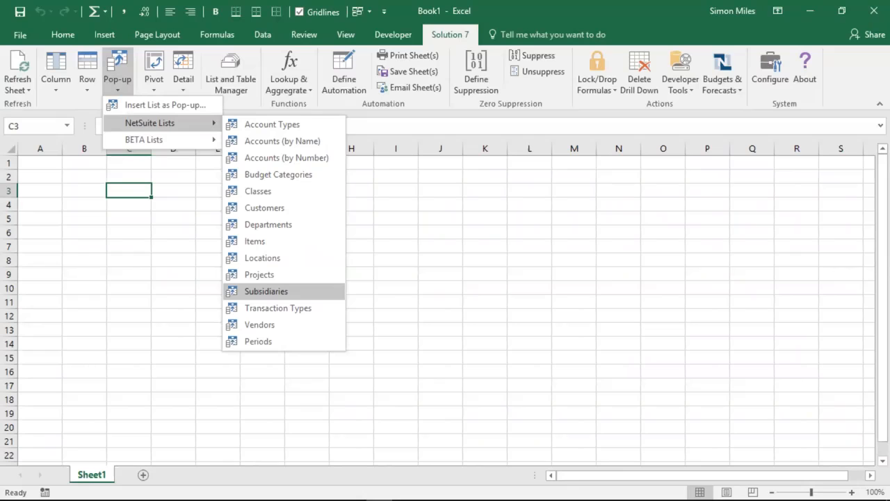
# Step: Insert the NetSuite Subsidiaries list as a pop-up in C3 with default arguments and choose HH Inc. (Consolidated) from it
pyautogui.click(290, 296)
pyautogui.click(267, 292)
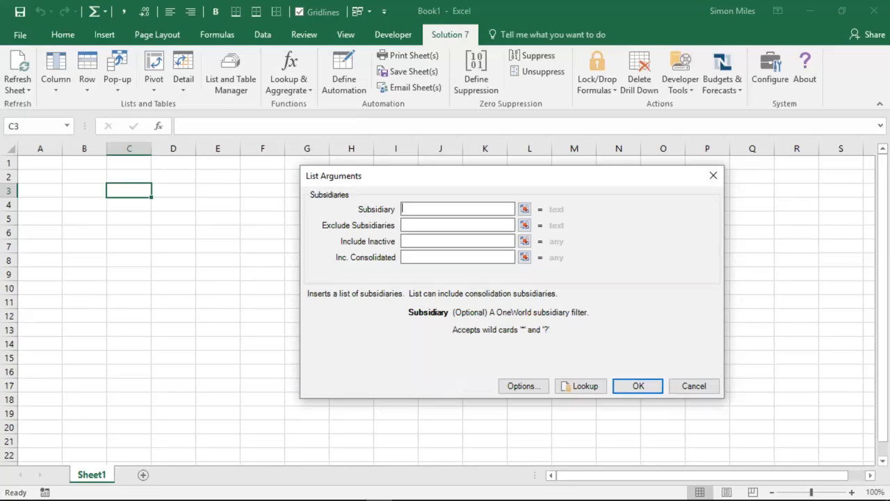
pyautogui.click(638, 386)
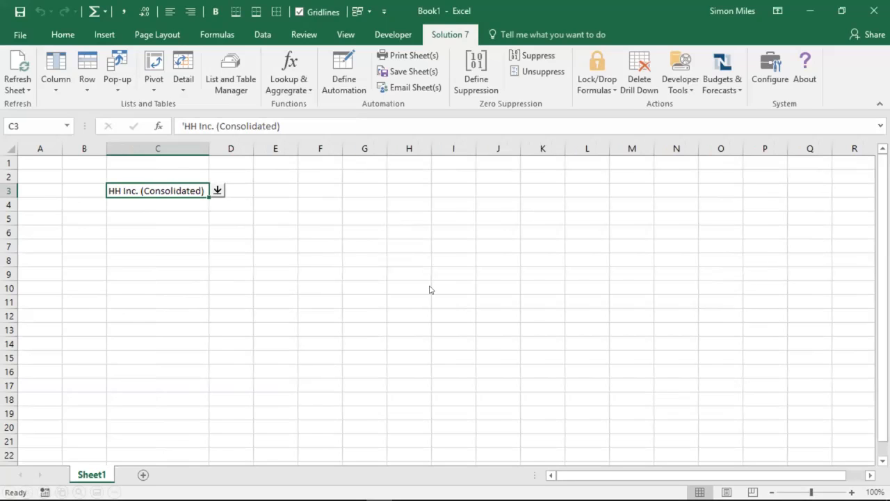
pyautogui.click(217, 192)
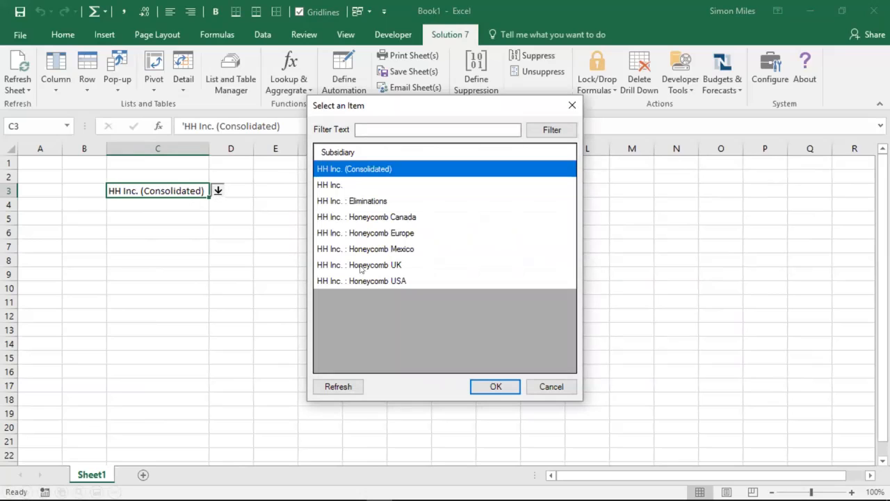
pyautogui.click(487, 389)
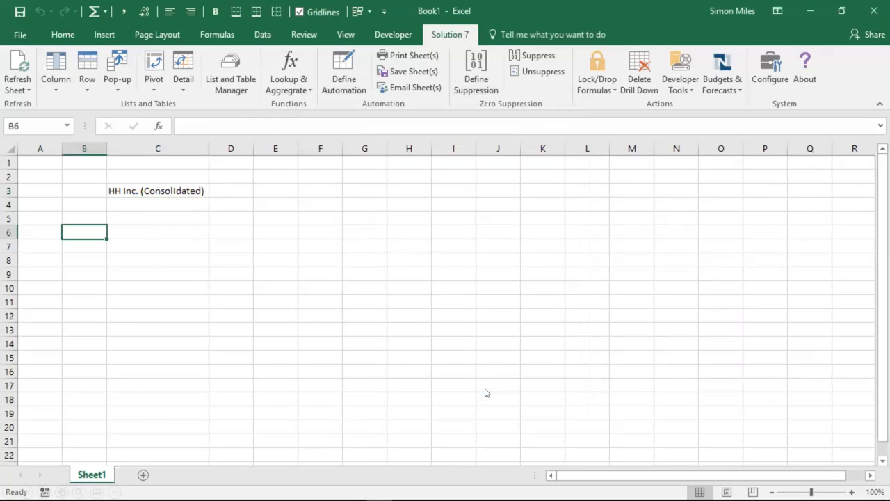
# Step: Insert the NetSuite Accounts (by Number) list as a column at B6 for subsidiary HH Inc. (Consolidated), filtered to accounts 4*
pyautogui.click(53, 82)
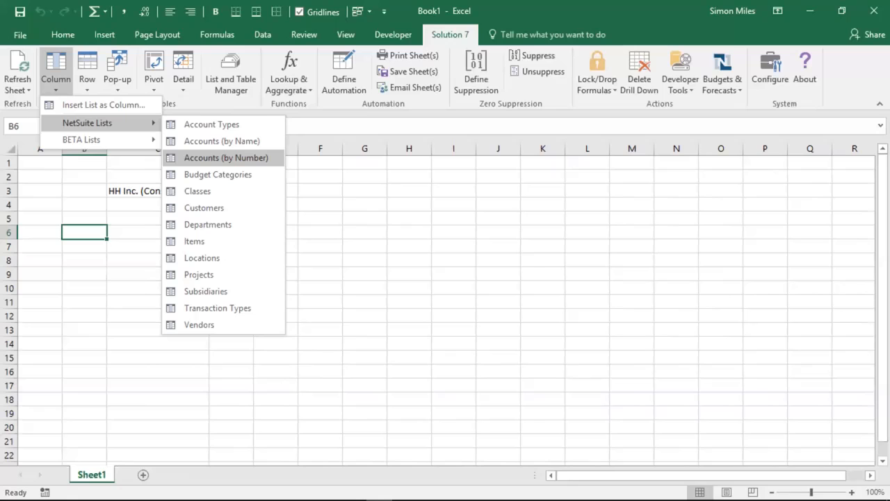
pyautogui.click(226, 158)
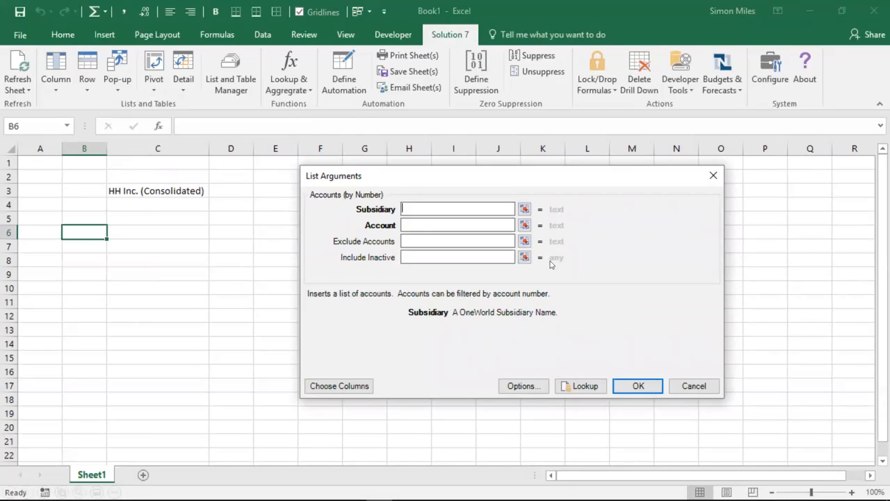
pyautogui.click(582, 387)
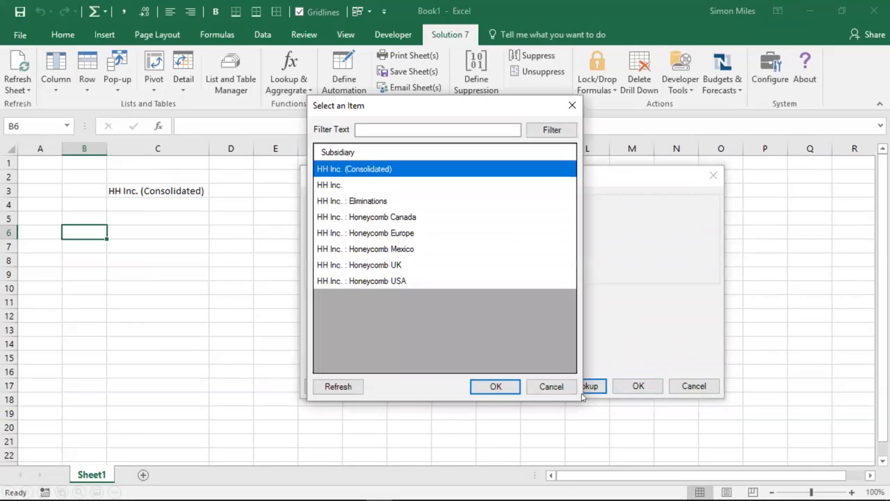
pyautogui.doubleClick(394, 169)
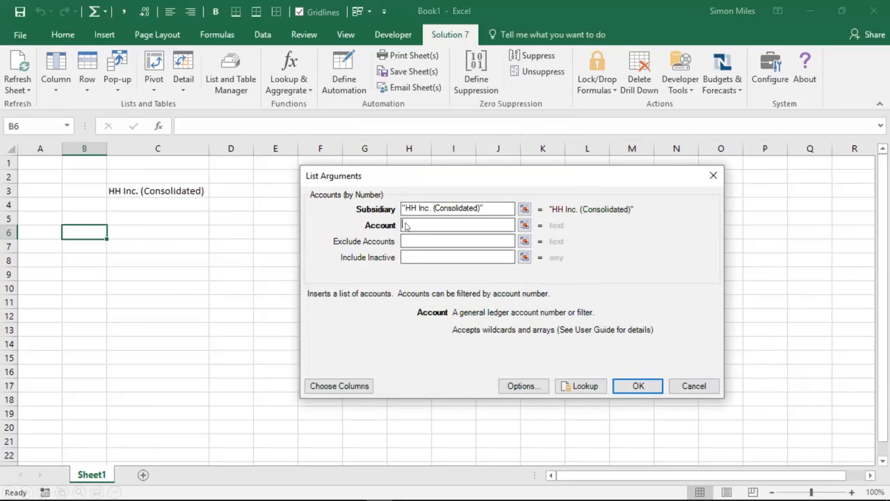
pyautogui.write('4*')
pyautogui.press('Tab')
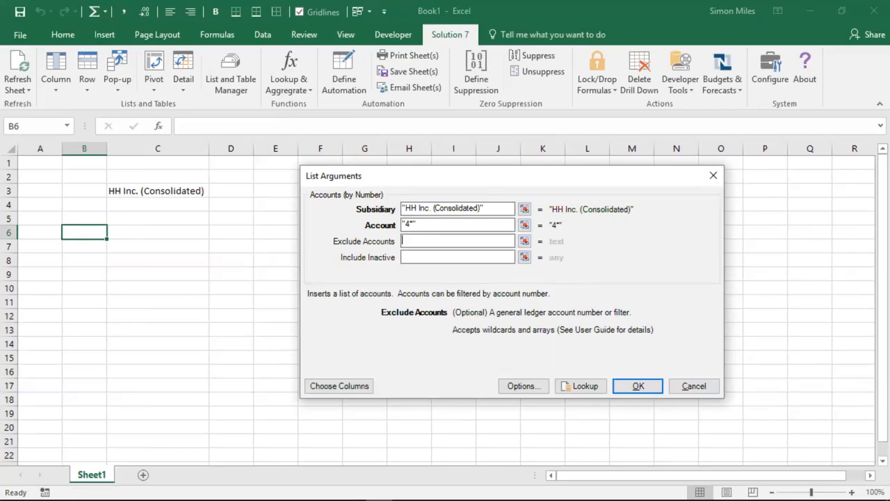
pyautogui.click(642, 388)
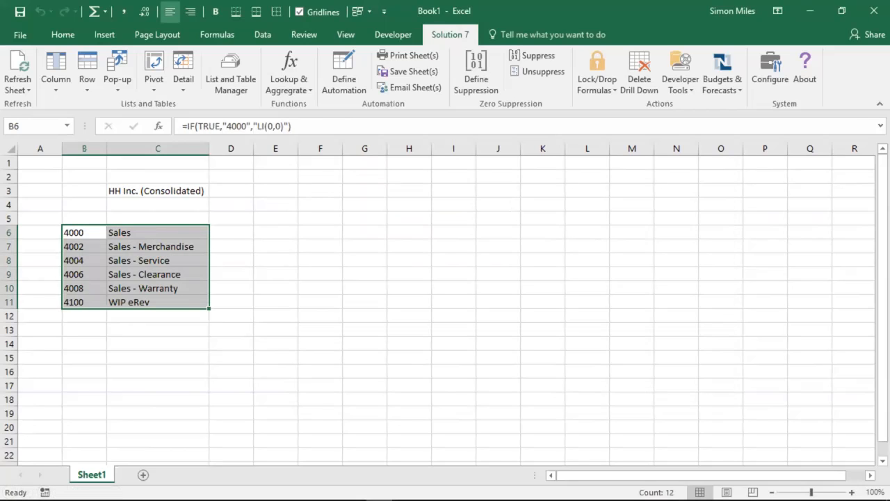
# Step: Enter 2017 in C4 and build monthly headings across D:O from =DATE(C4,1,1), =EDATE(D1,1) in row 1 and =TEXT(D1,"mmm yyyy") in row 4
pyautogui.click(119, 208)
pyautogui.write('2017')
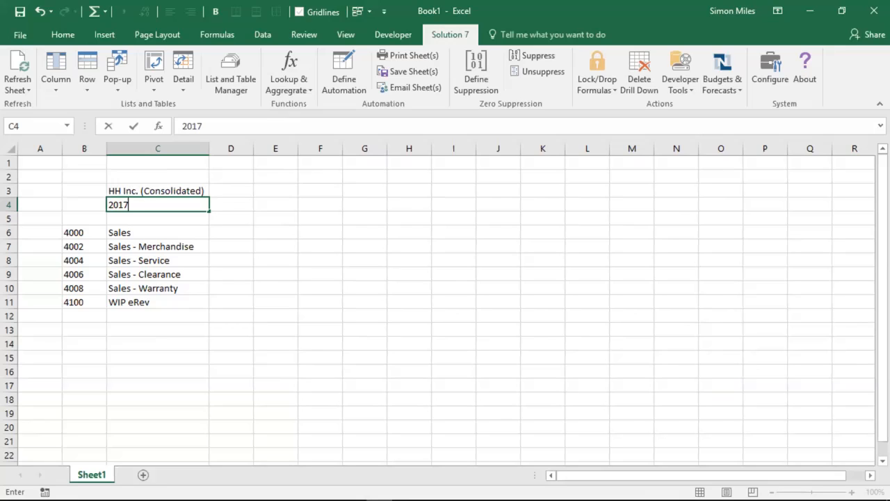
pyautogui.click(231, 163)
pyautogui.write('=DATE(C4,1,1)')
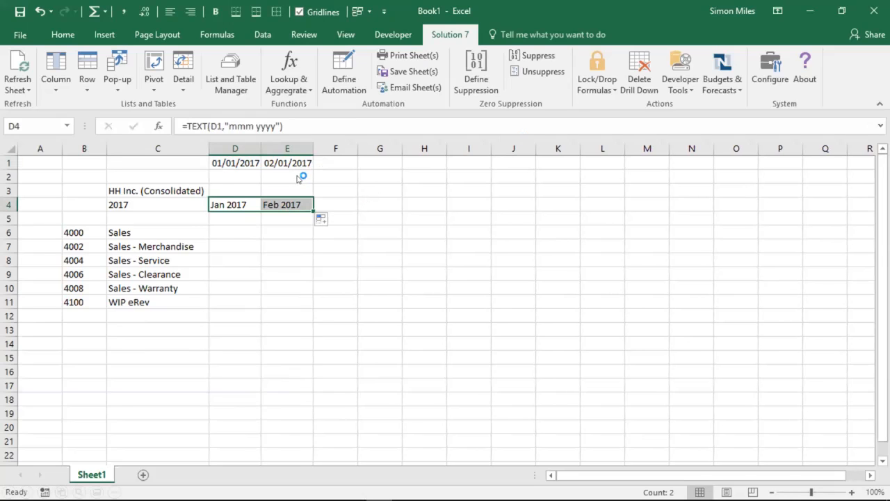
pyautogui.press('Right')
pyautogui.hotkey('ctrl', 'shift', 'Up')
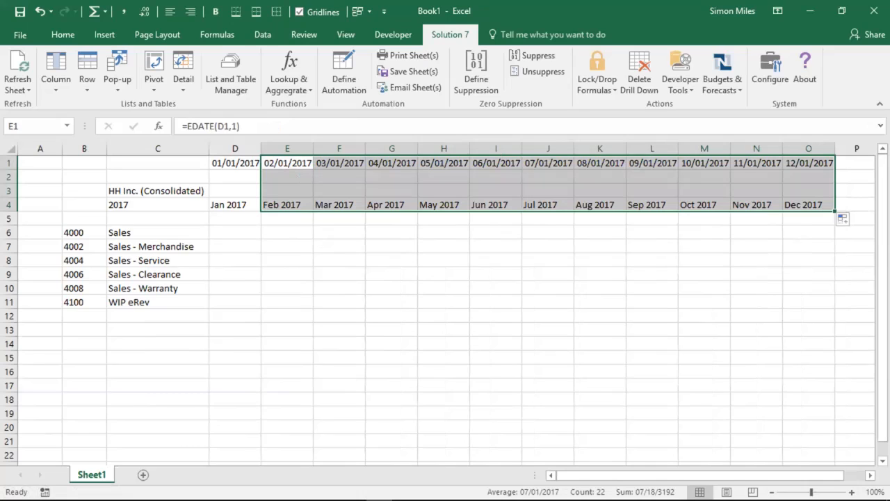
# Step: Insert the NetSuite balance function NSGLABAL in D6 and set its Subsidiary argument to the absolute reference $C$3
pyautogui.click(236, 232)
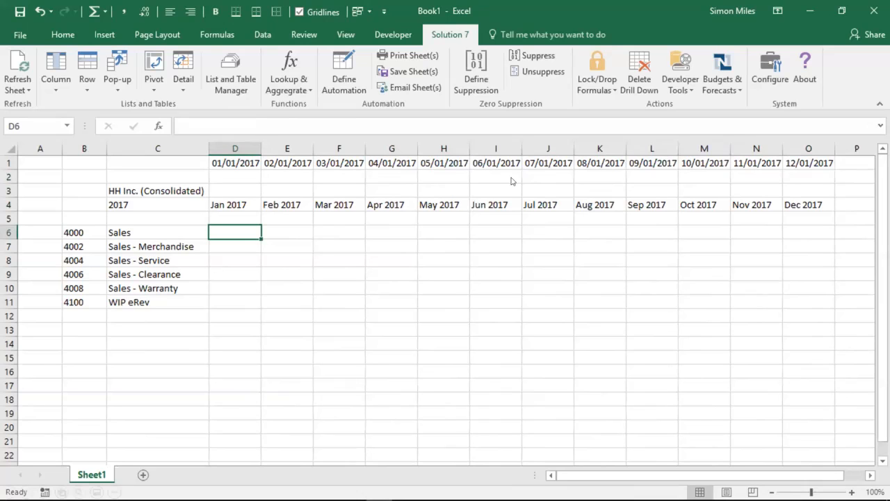
pyautogui.click(299, 77)
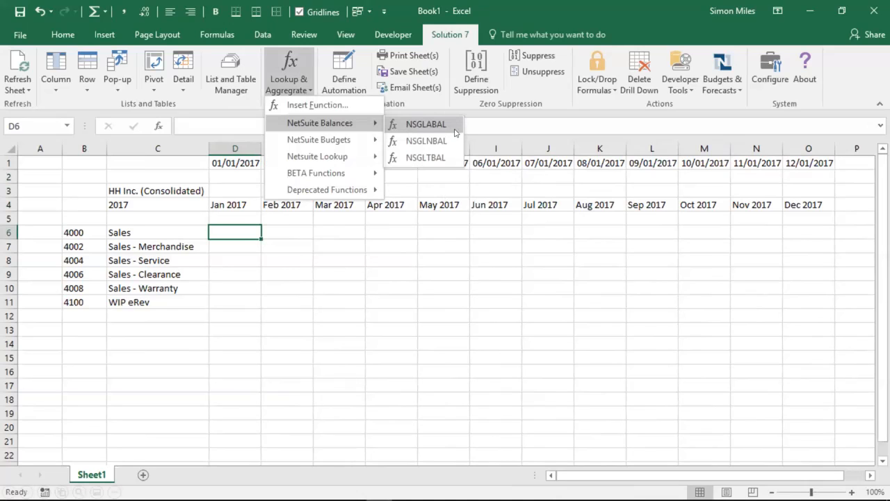
pyautogui.click(455, 131)
pyautogui.click(426, 124)
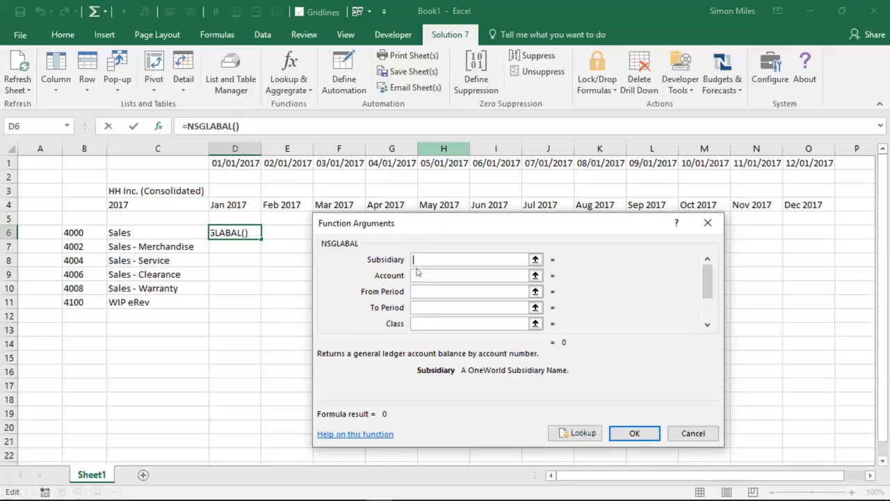
pyautogui.click(147, 193)
pyautogui.press('Tab')
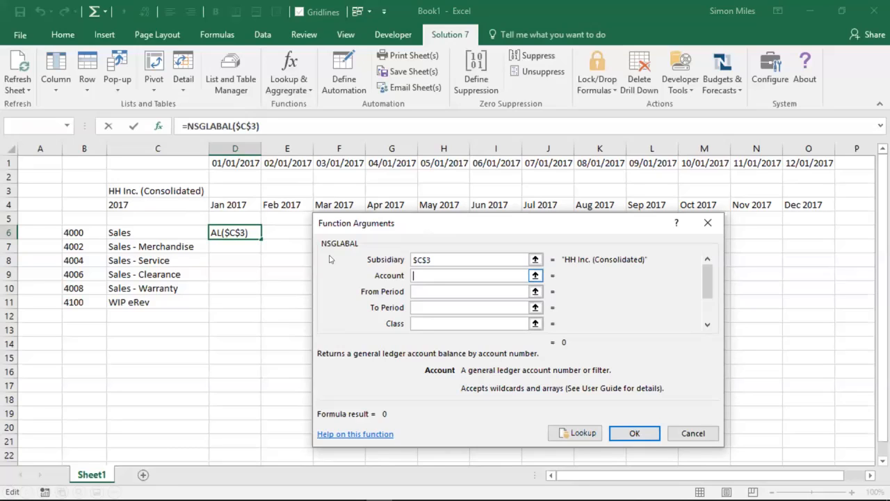
# Step: Set the NSGLABAL Account argument to $B6 and From Period to D$4, and complete the D6 formula
pyautogui.click(83, 237)
pyautogui.press('F4')
pyautogui.press('F4')
pyautogui.press('F4')
pyautogui.press('Tab')
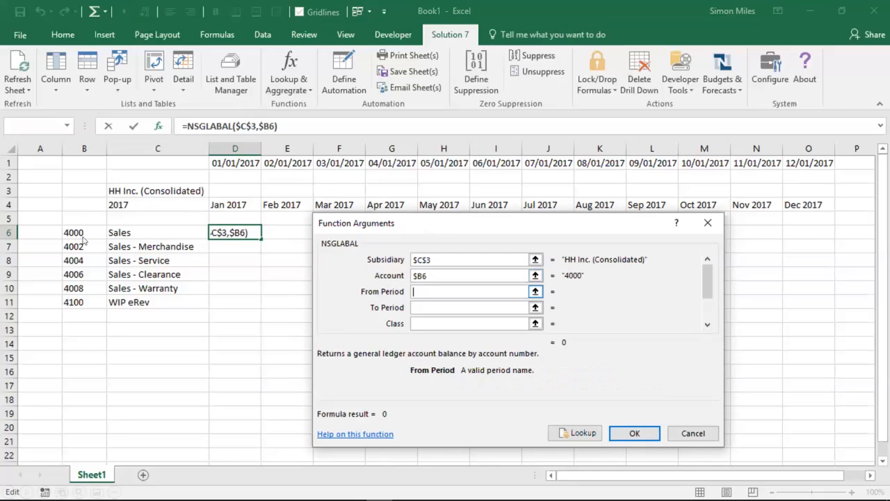
pyautogui.click(235, 211)
pyautogui.press('F4')
pyautogui.press('F4')
pyautogui.press('Tab')
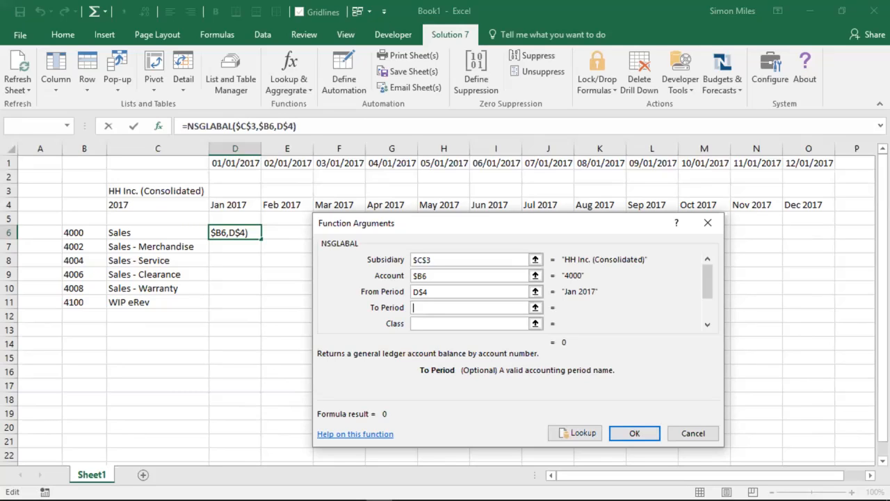
pyautogui.click(638, 434)
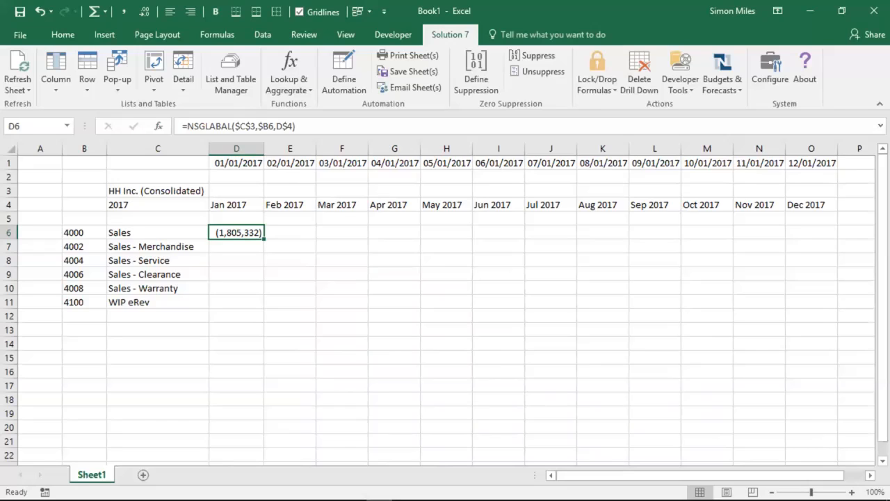
# Step: Reverse the sign of the D6 balance by adding a minus before NSGLABAL in its formula
pyautogui.click(187, 126)
pyautogui.write('-')
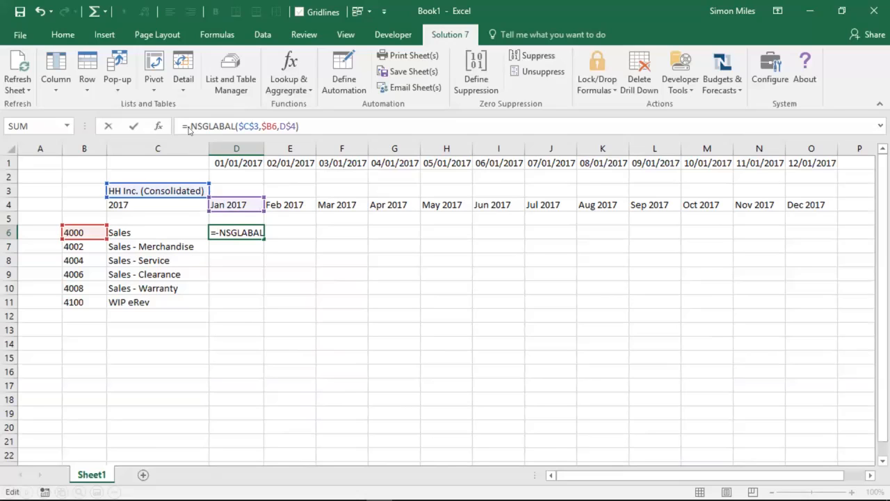
pyautogui.press('Return')
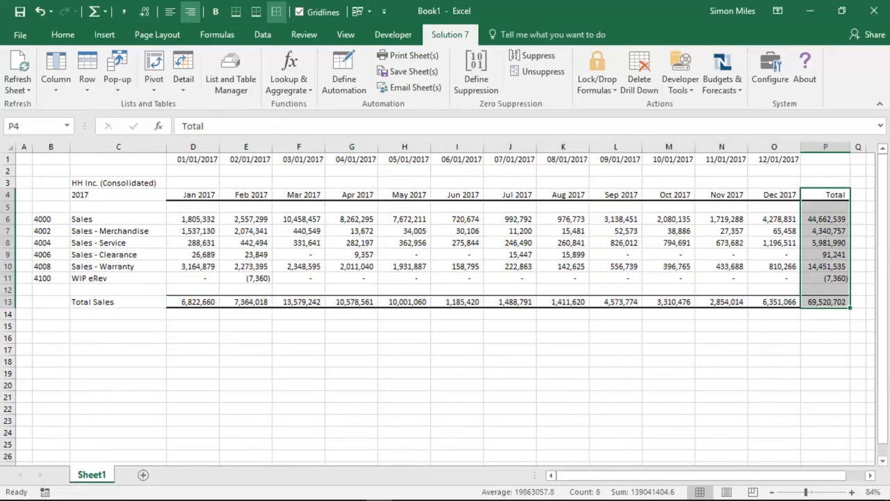
# Step: Hide row 1 with the helper dates and turn off the sheet's gridlines
pyautogui.rightClick(9, 159)
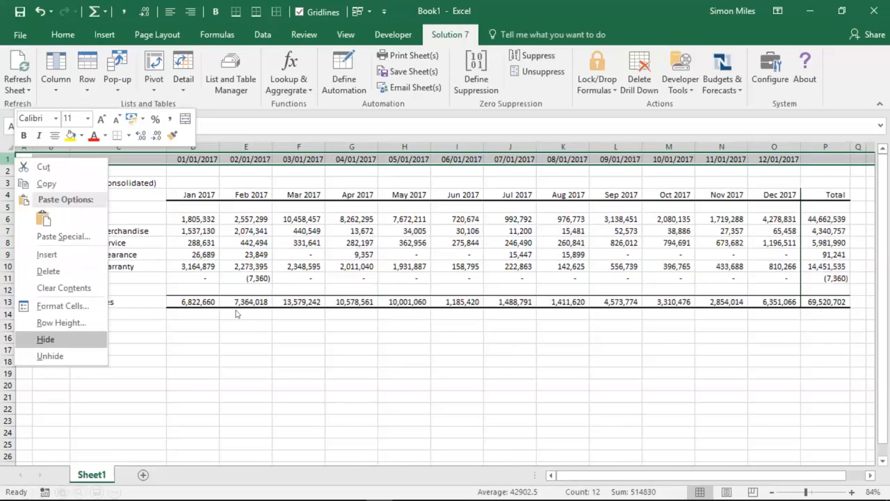
pyautogui.click(94, 340)
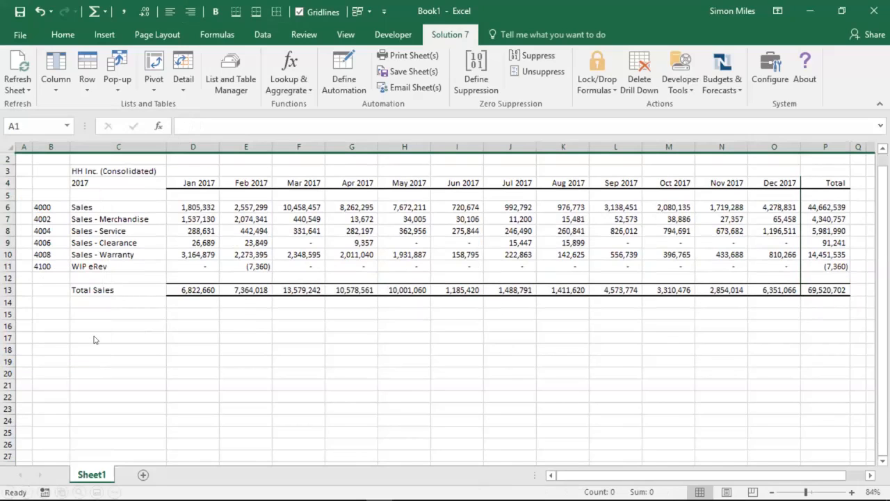
pyautogui.click(299, 12)
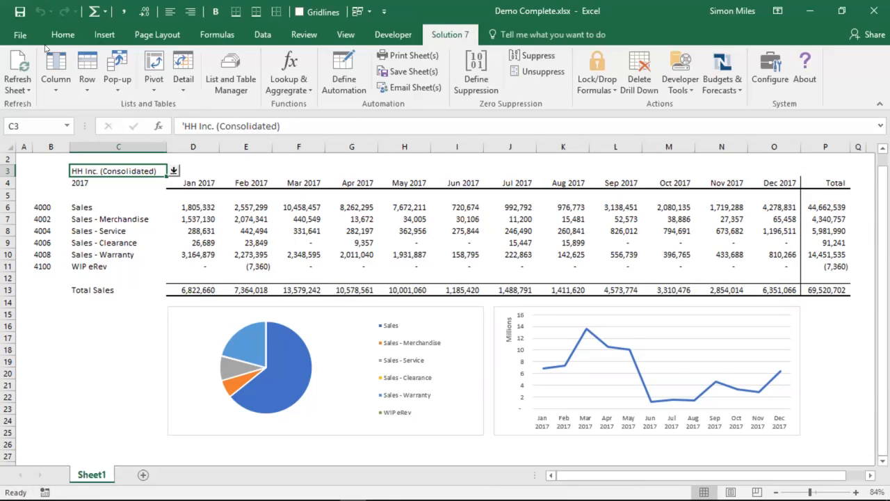
# Step: In the Demo Complete.xlsx report, switch the subsidiary in C3 to HH Inc. : Honeycomb Mexico
pyautogui.click(174, 171)
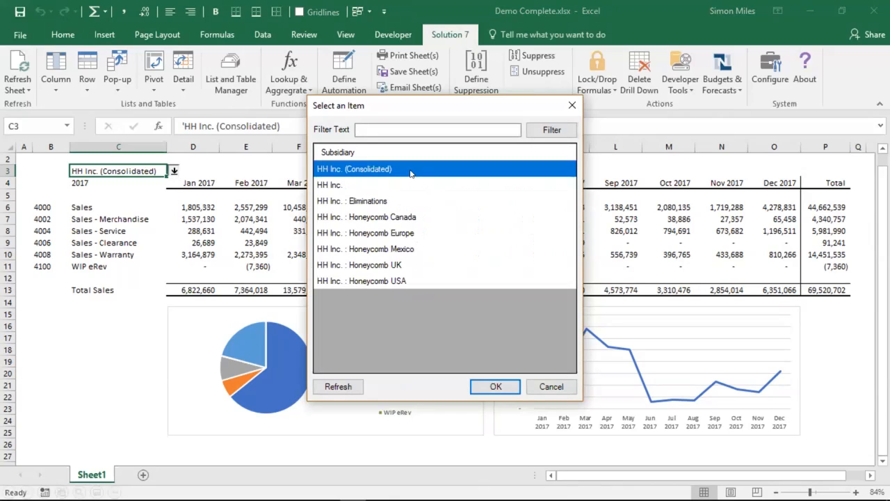
pyautogui.click(413, 250)
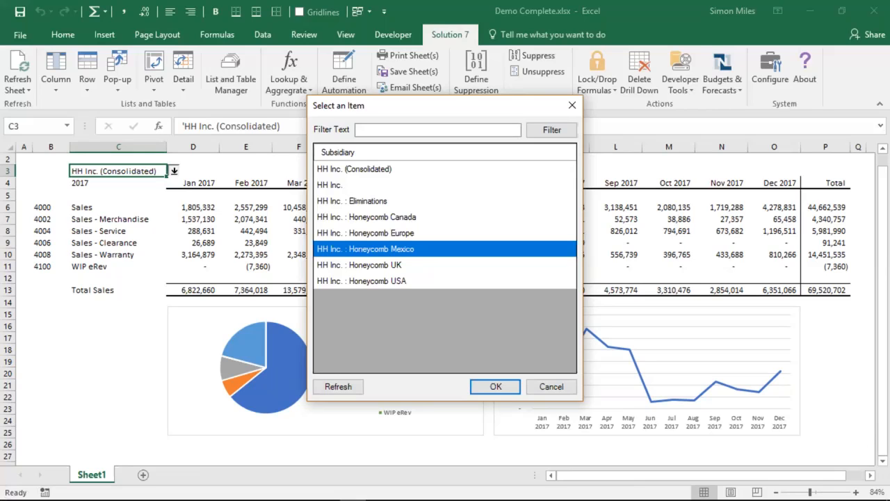
pyautogui.click(486, 386)
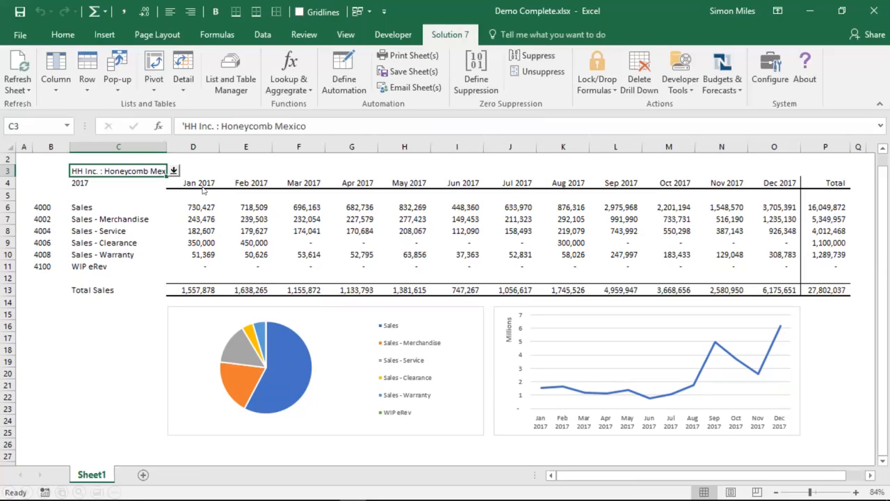
# Step: Change the report year in C4 to 2016
pyautogui.click(92, 186)
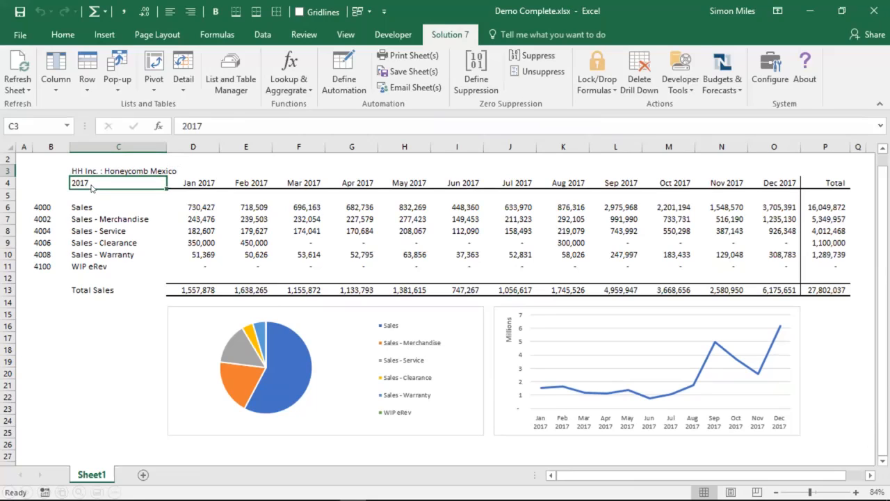
pyautogui.write('2016')
pyautogui.press('Return')
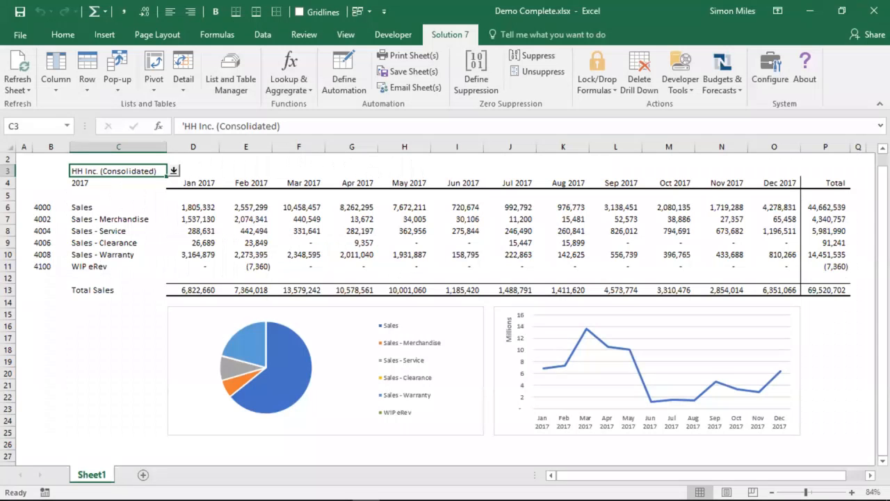
# Step: Drill down by subsidiary into the Feb 2017 balance of account 4000 Sales and select the Honeycomb USA amount in the resulting sheet
pyautogui.click(246, 207)
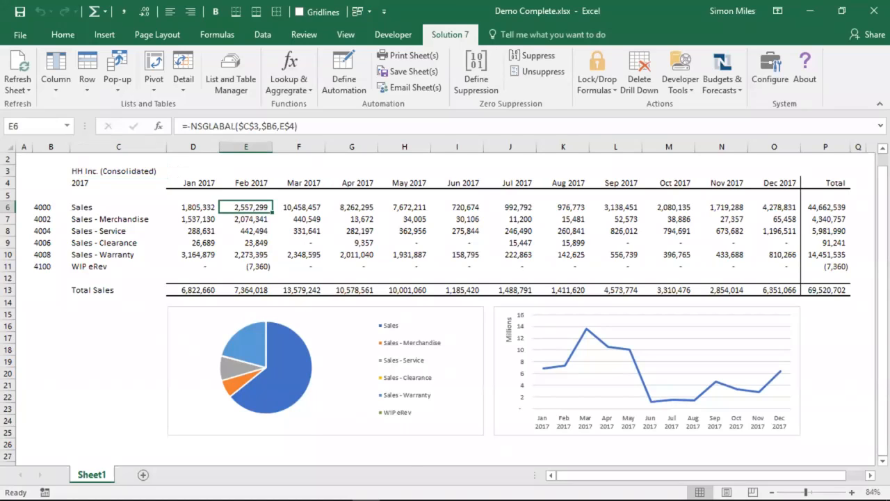
pyautogui.rightClick(268, 207)
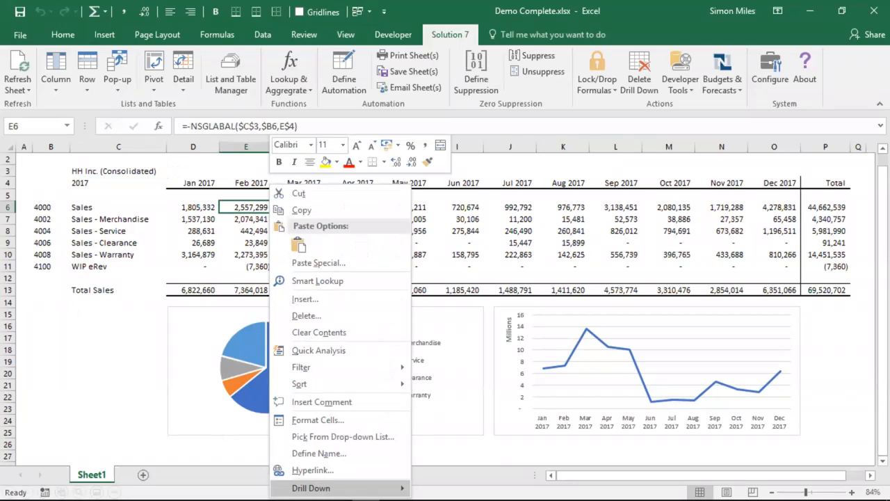
pyautogui.moveTo(312, 488)
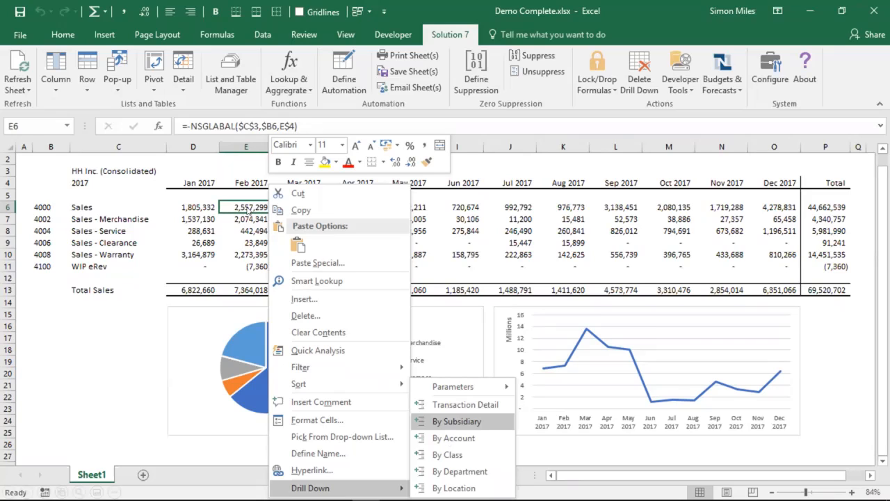
pyautogui.click(489, 419)
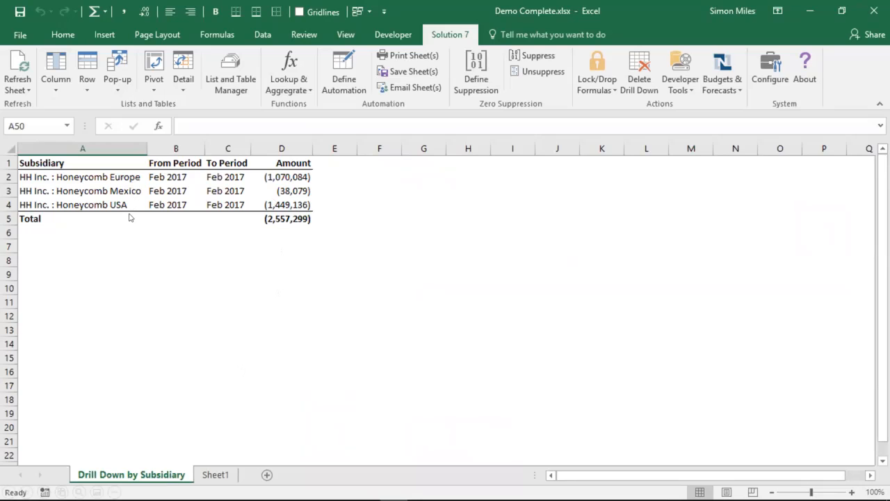
pyautogui.click(306, 207)
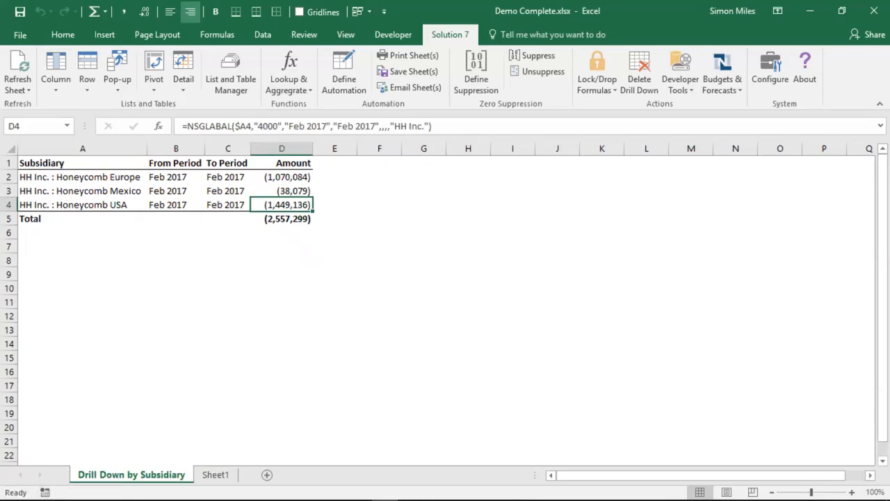
# Step: Drill down by location into the Honeycomb USA amount for Feb 2017
pyautogui.rightClick(276, 205)
pyautogui.moveTo(348, 488)
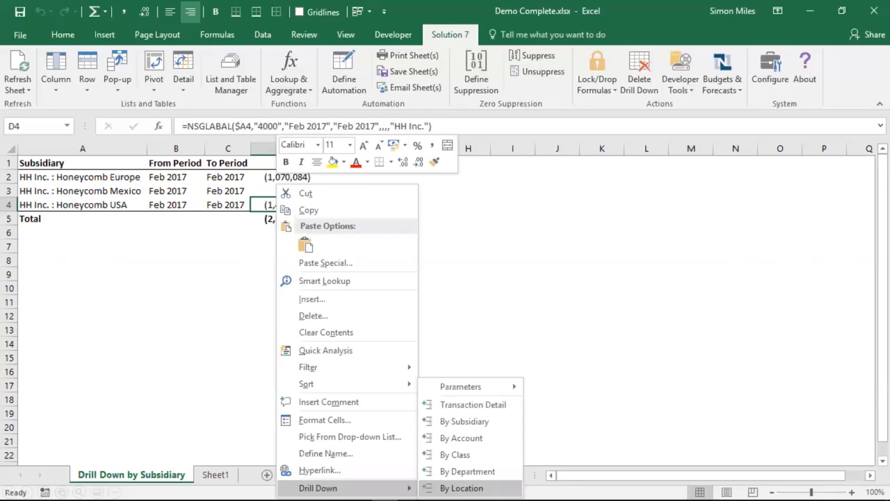
pyautogui.click(462, 488)
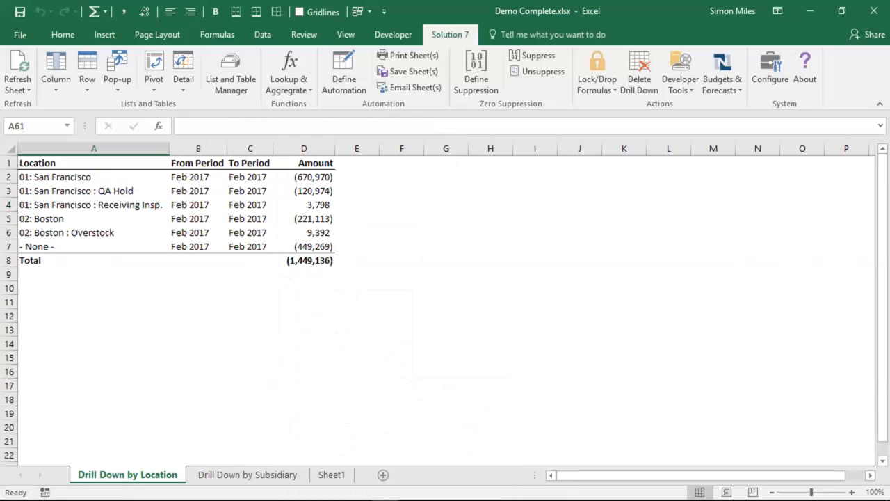
# Step: Drill down by class into the 01: San Francisco amount on the Drill Down by Location sheet
pyautogui.click(303, 177)
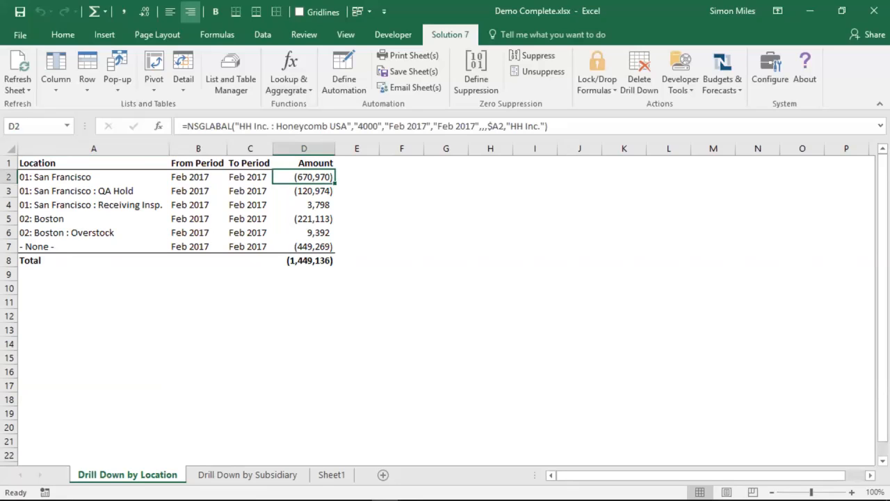
pyautogui.rightClick(324, 177)
pyautogui.moveTo(363, 480)
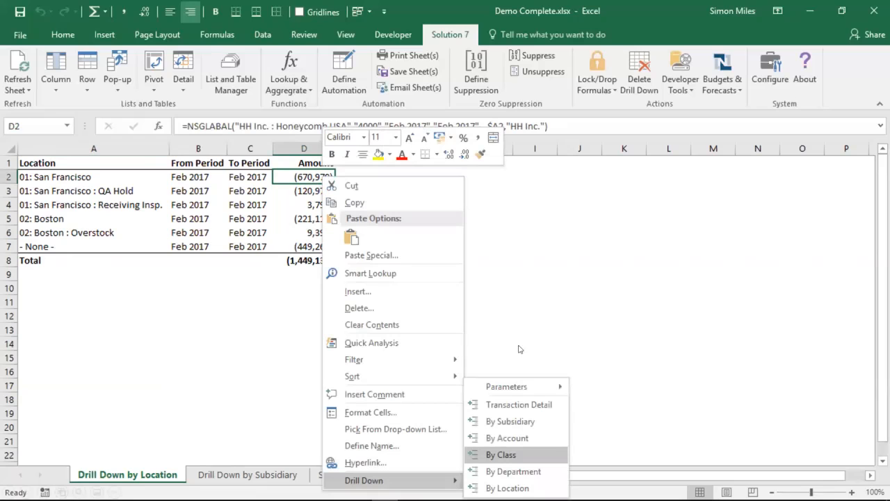
pyautogui.click(525, 456)
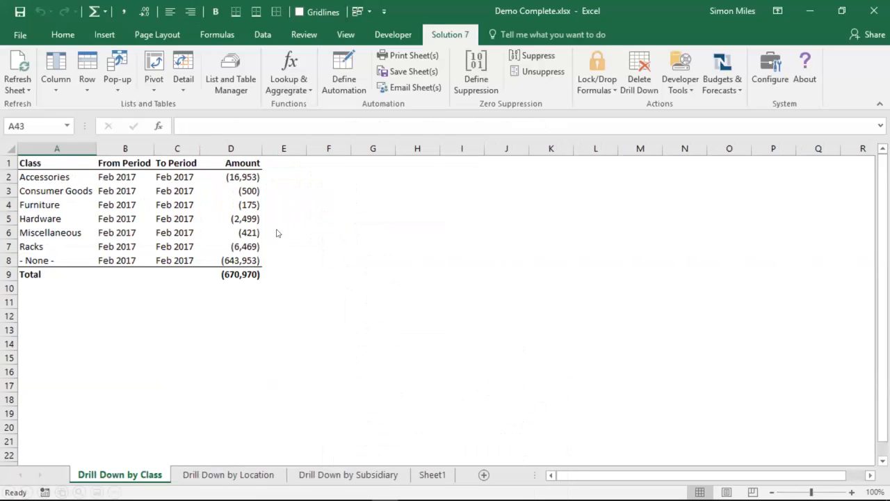
# Step: Drill into the transaction detail behind the Accessories amount on the Drill Down by Class sheet
pyautogui.click(239, 181)
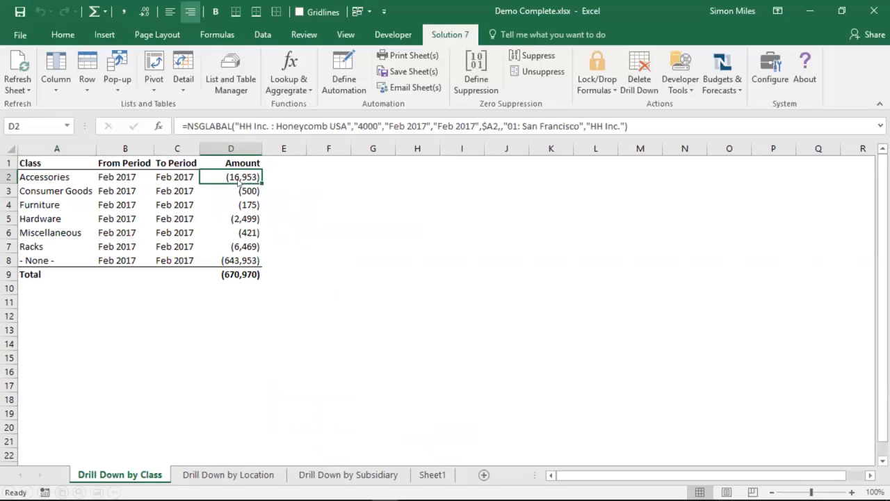
pyautogui.rightClick(239, 181)
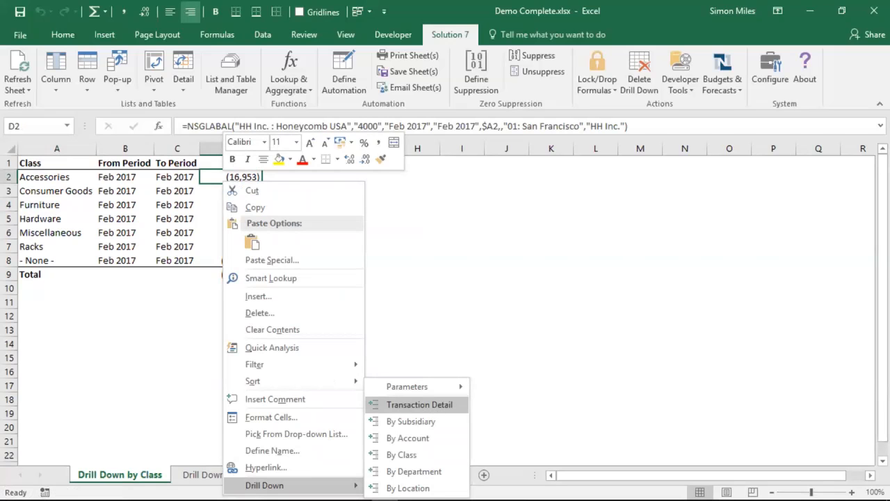
pyautogui.click(420, 405)
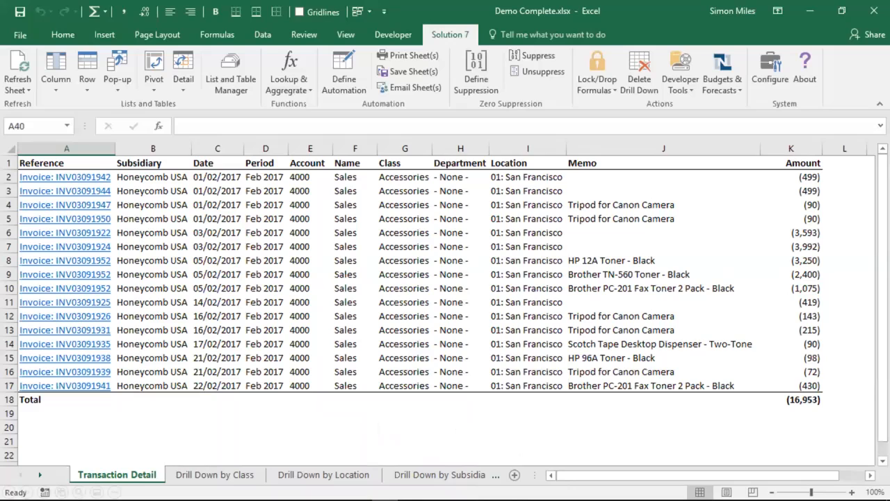
# Step: Follow the invoice link in row 10 of Transaction Detail to NetSuite, log in again and look through the invoice record
pyautogui.click(95, 292)
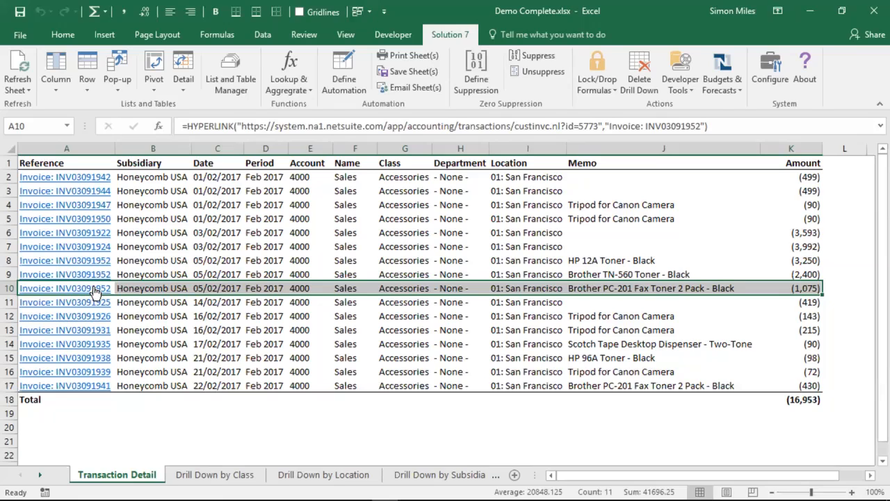
pyautogui.click(95, 291)
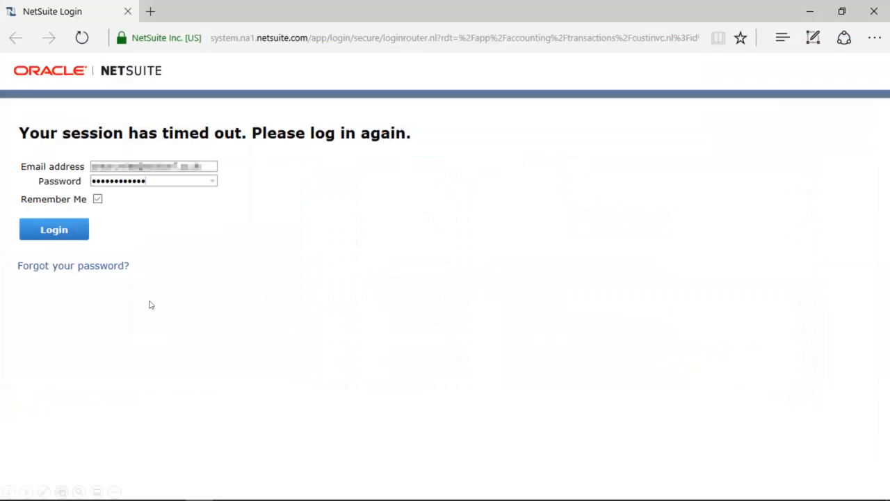
pyautogui.click(54, 229)
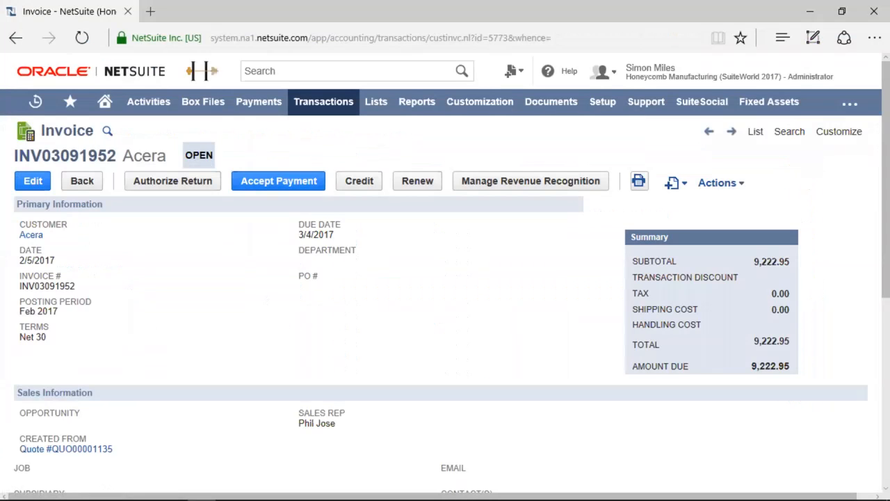
pyautogui.scroll(-5, 446, 278)
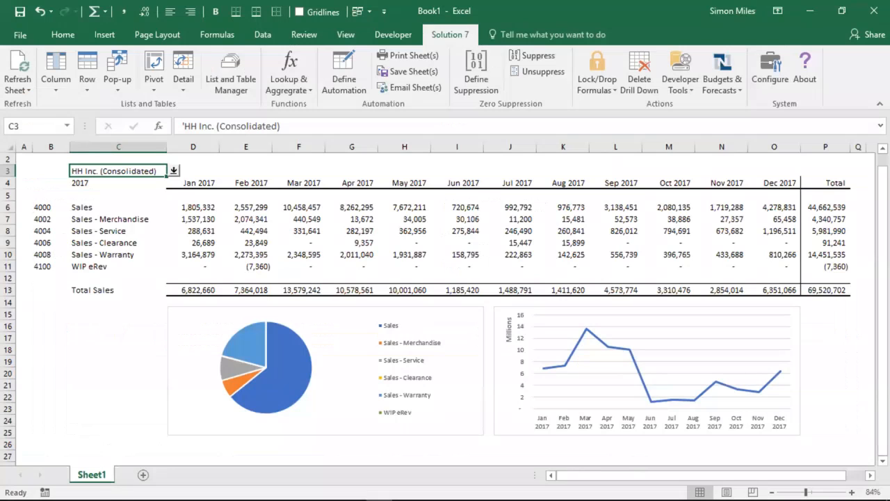
# Step: In the Book1 sales report, refresh the current sheet with Solution 7
pyautogui.click(25, 88)
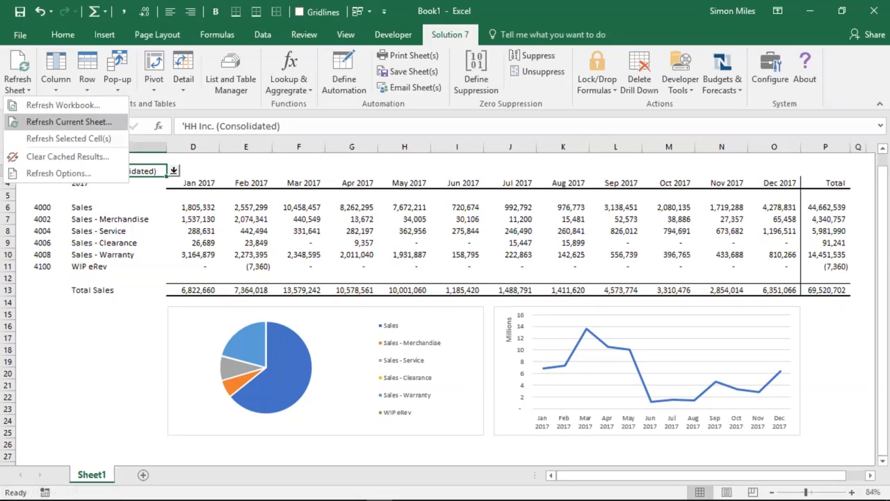
pyautogui.click(57, 127)
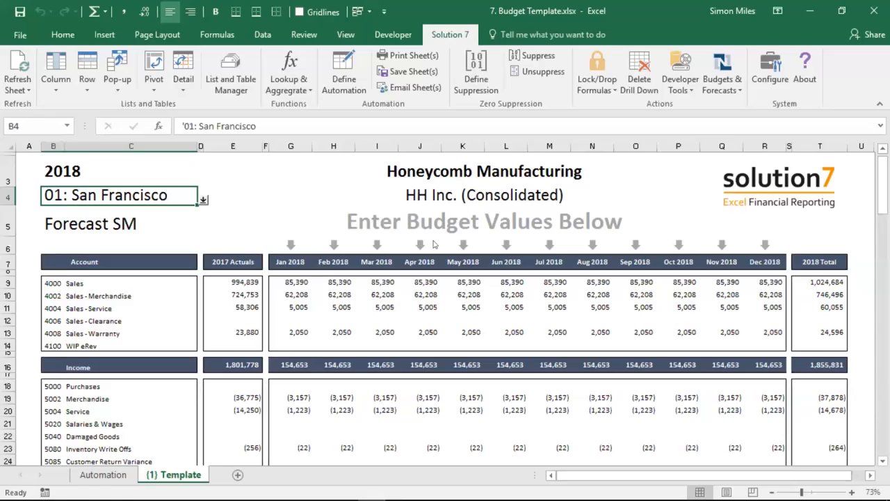
# Step: In 7. Budget Template.xlsx, choose 01: San Francisco as the location in B4, review the Automation sheet and return to the template
pyautogui.click(203, 200)
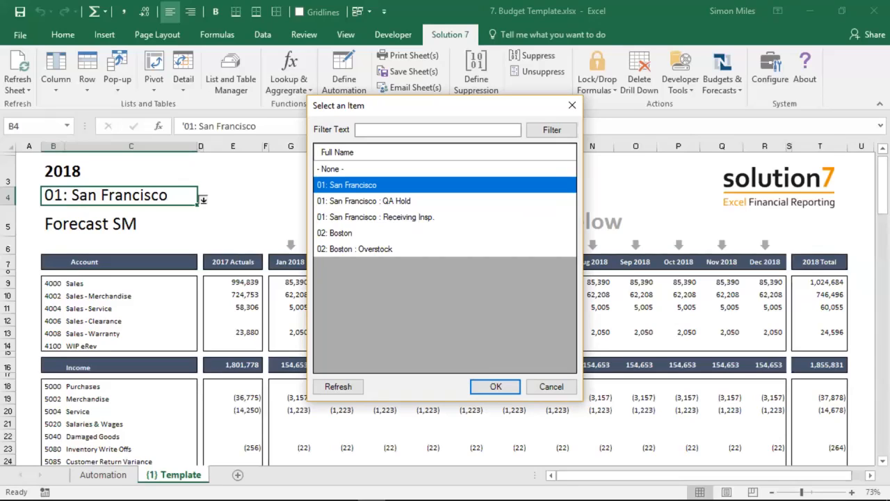
pyautogui.click(488, 391)
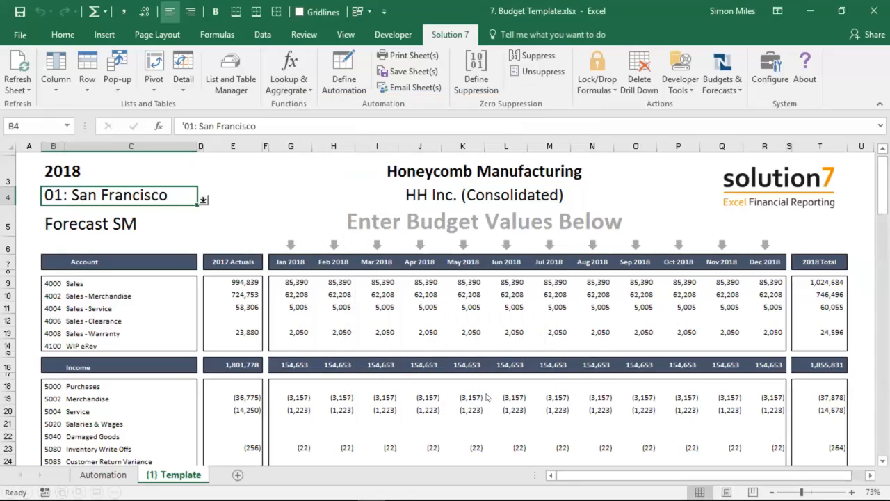
pyautogui.click(105, 475)
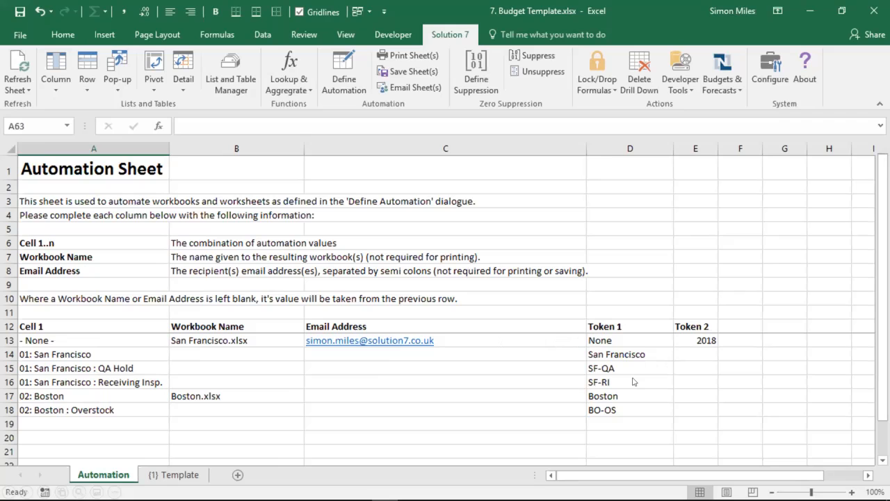
pyautogui.press('Right')
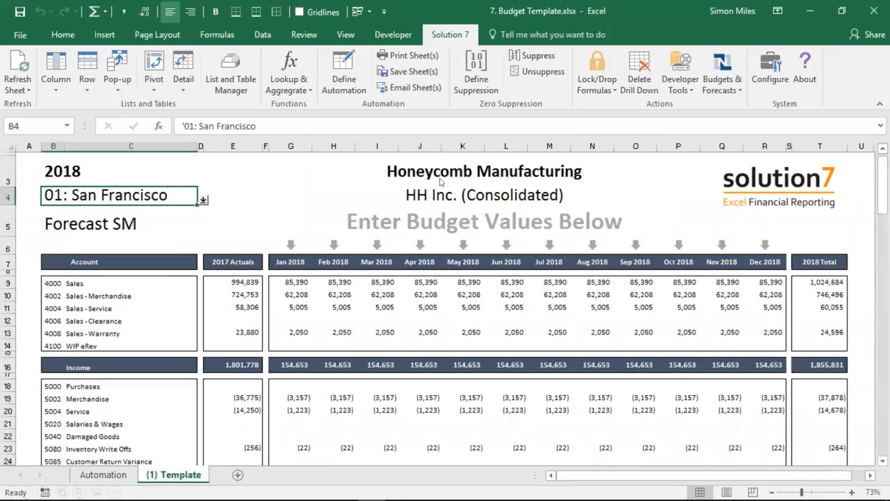
# Step: Email the automated budget templates using the subject "{2} Budgets" and the prepared message, and close the completion notice
pyautogui.click(401, 91)
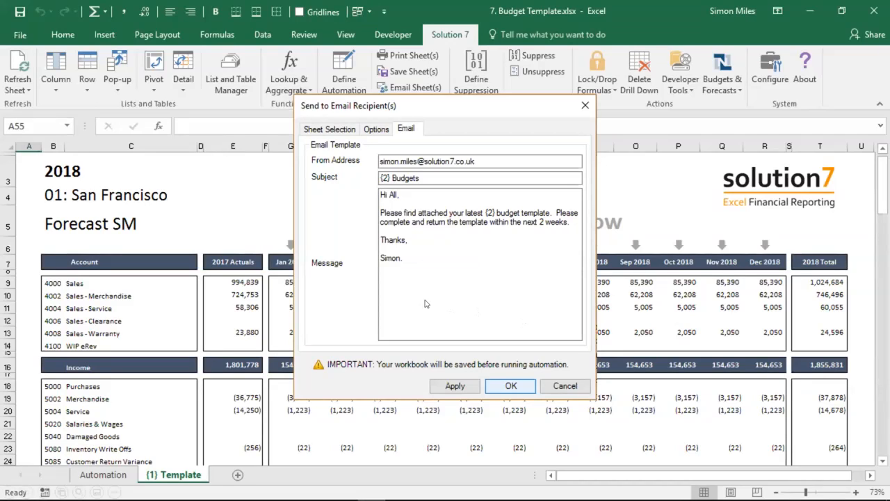
pyautogui.click(510, 386)
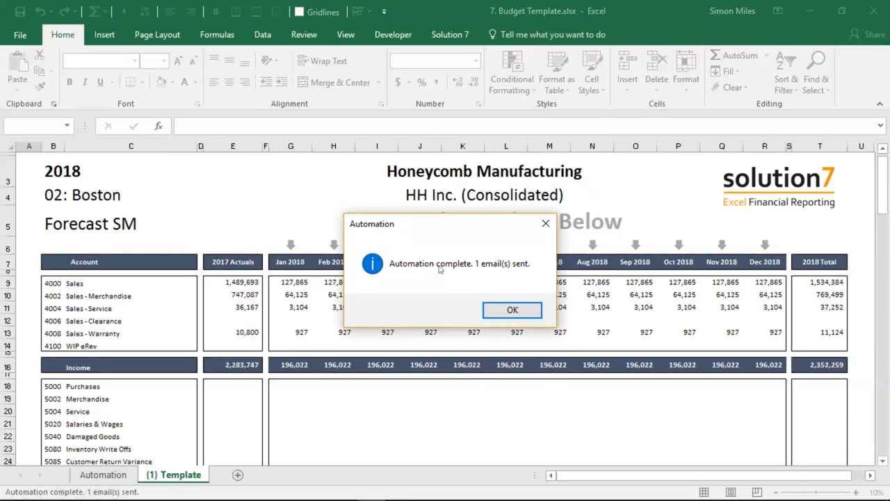
pyautogui.click(512, 310)
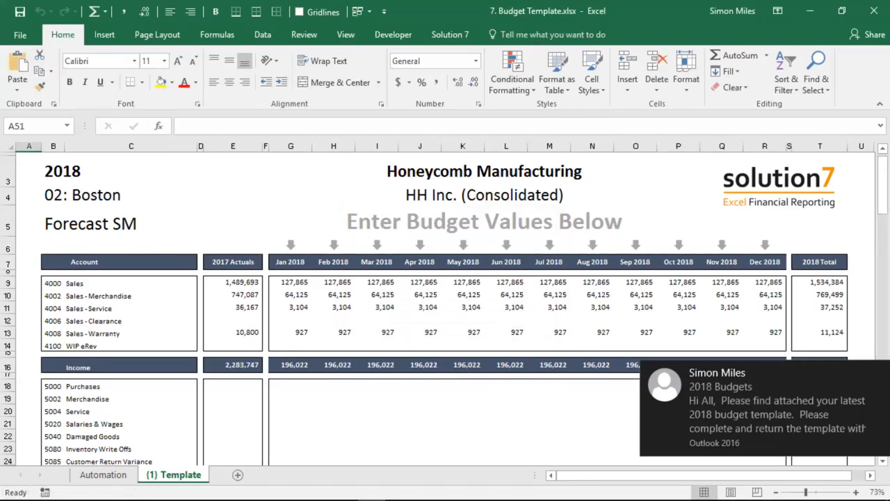
# Step: Open the received 2018 Budgets email in Outlook and open its Boston.xlsx and San Francisco.xlsx attachments
pyautogui.click(724, 392)
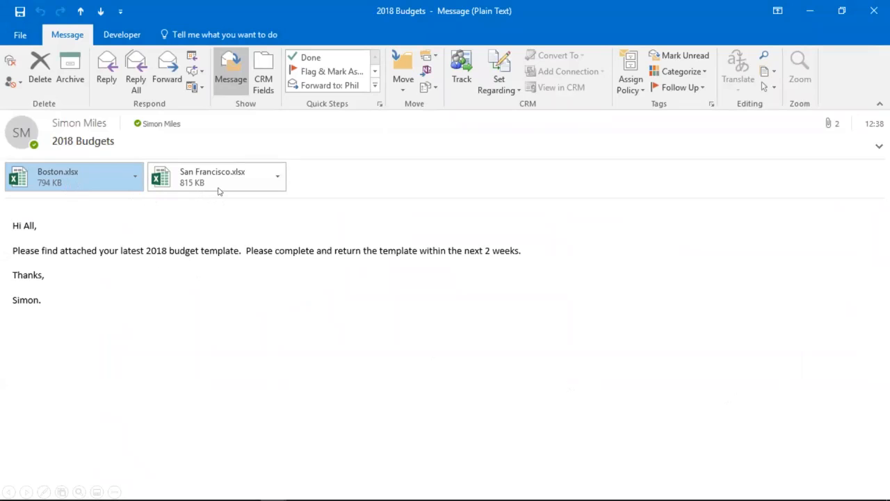
pyautogui.press('Right')
pyautogui.doubleClick(78, 178)
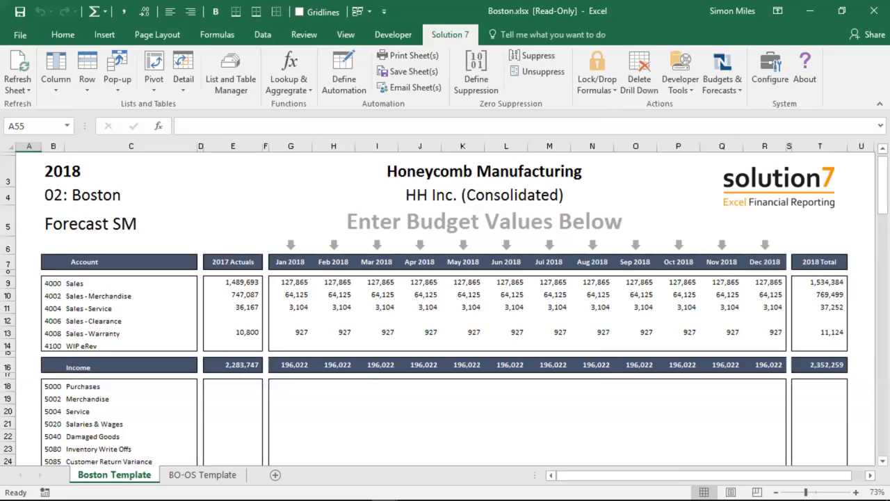
pyautogui.click(202, 417)
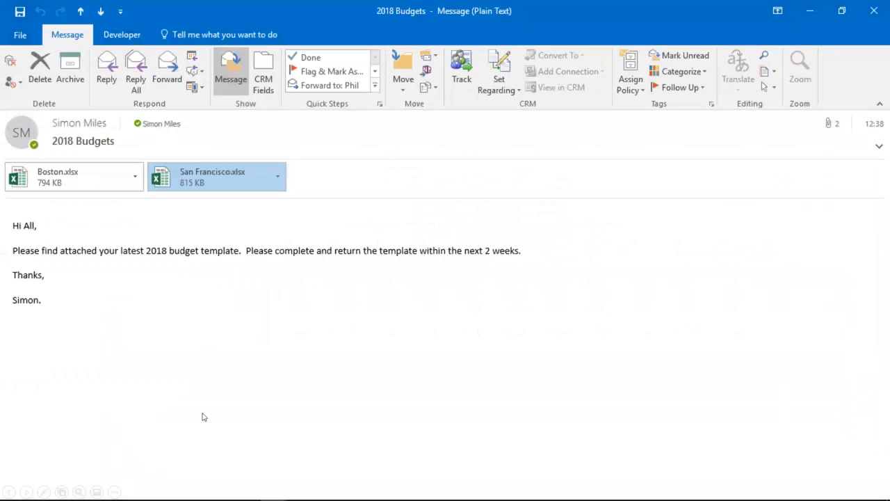
pyautogui.click(213, 178)
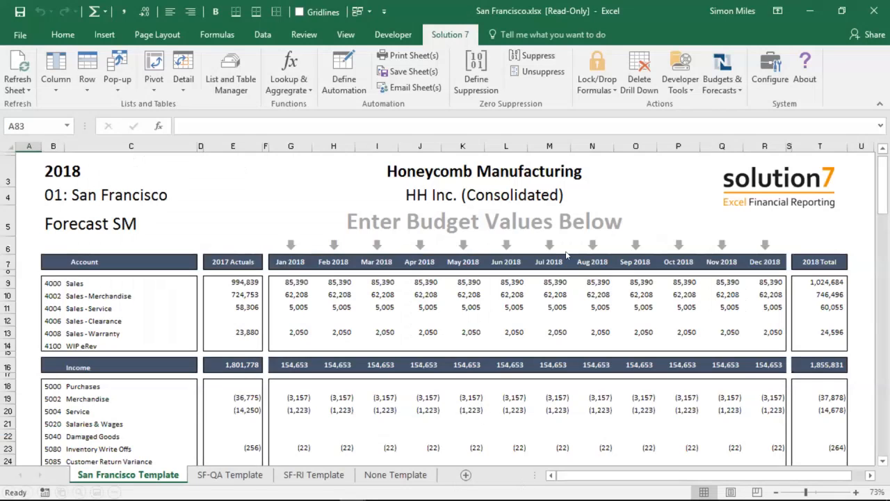
# Step: Review the worksheet ranges defined for periods, accounts, budget category and locations in San Francisco.xlsx, and accept them
pyautogui.click(719, 68)
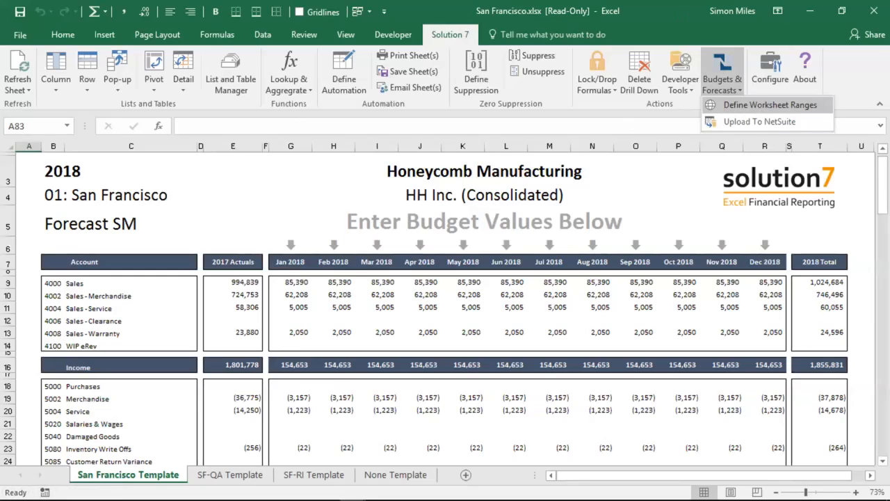
pyautogui.click(770, 105)
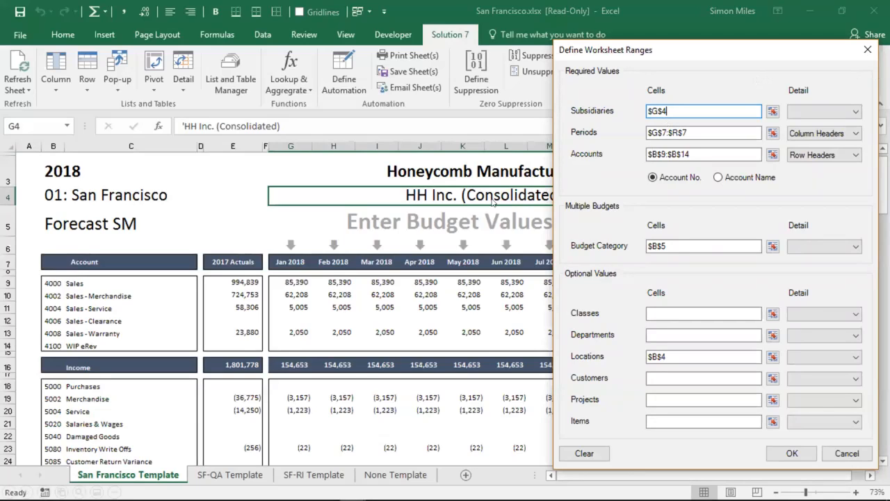
pyautogui.click(661, 137)
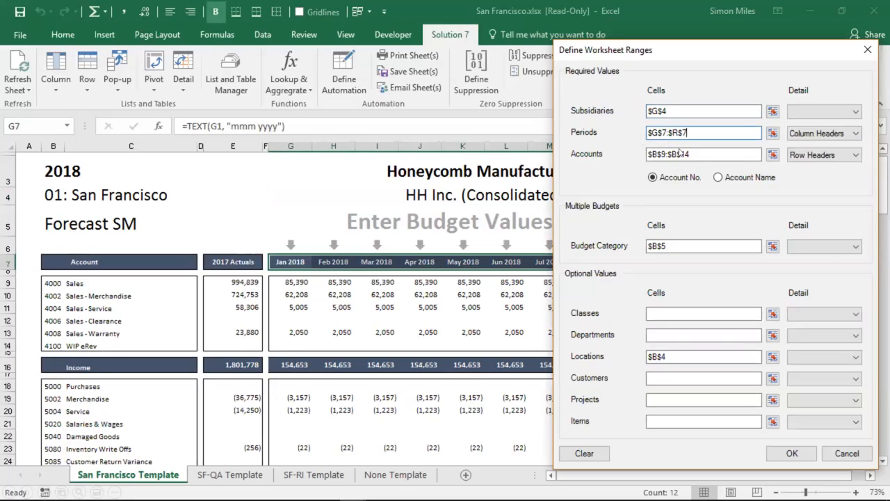
pyautogui.click(658, 157)
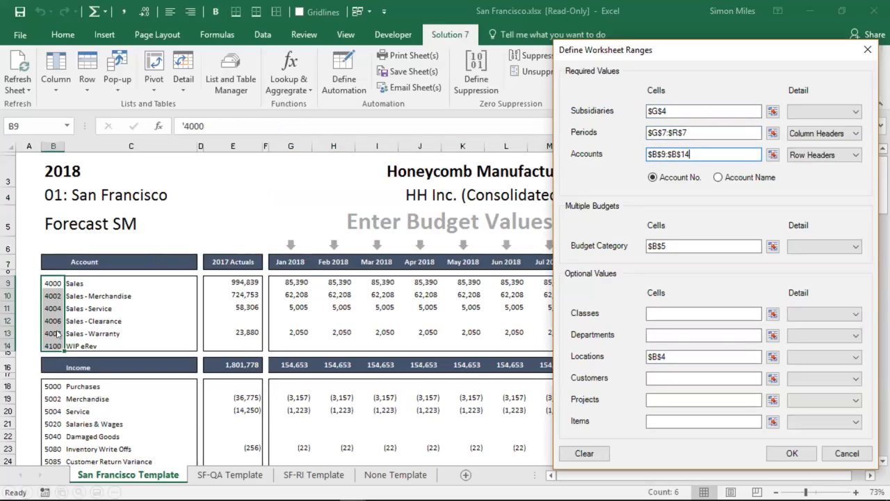
pyautogui.click(665, 249)
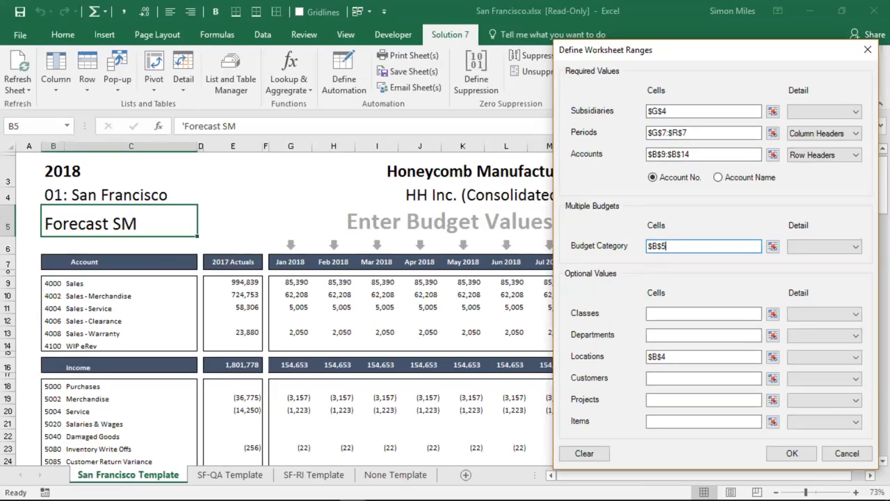
pyautogui.click(661, 358)
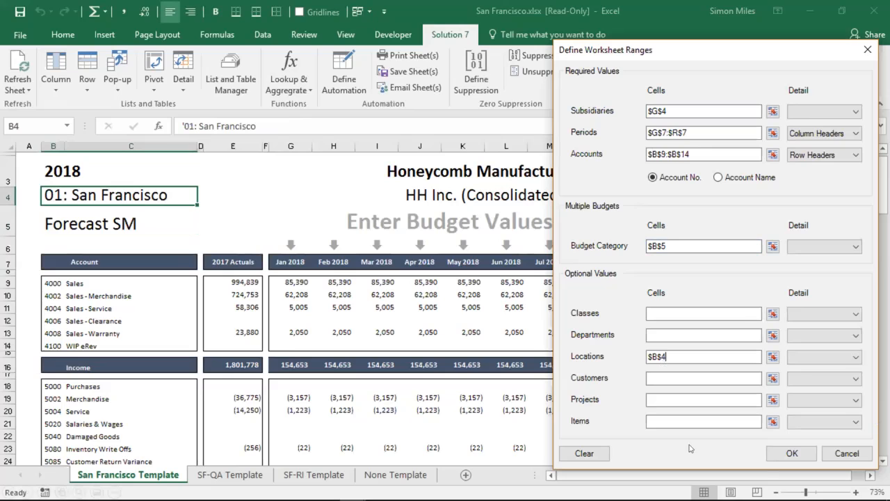
pyautogui.click(784, 453)
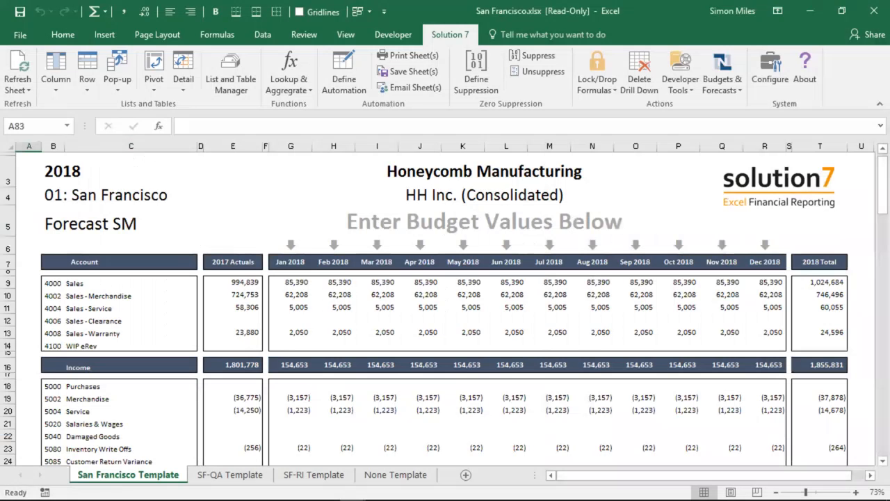
# Step: Upload the San Francisco, SF-QA, SF-RI and None template sheets to NetSuite, leaving values in hidden cells out
pyautogui.click(721, 85)
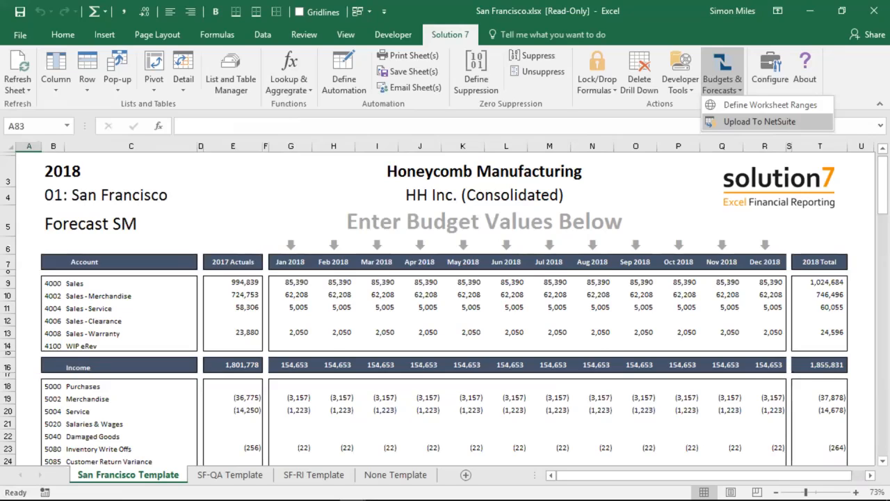
pyautogui.click(759, 121)
pyautogui.click(345, 164)
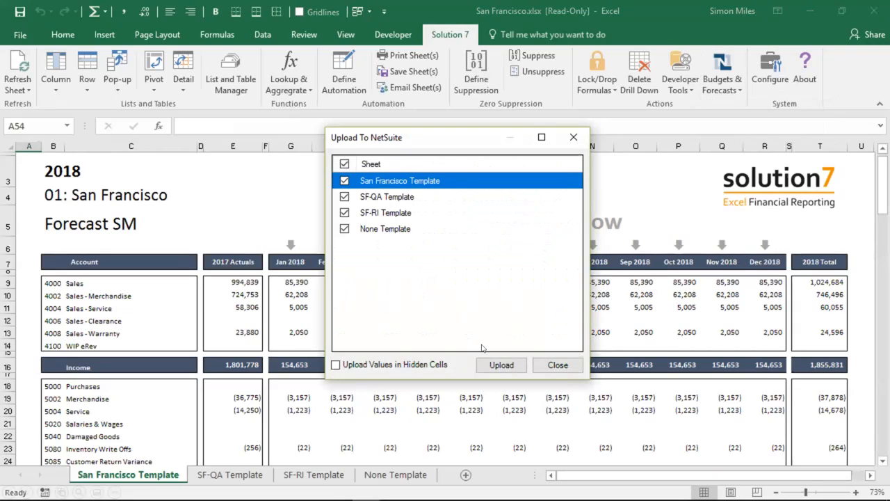
pyautogui.click(501, 366)
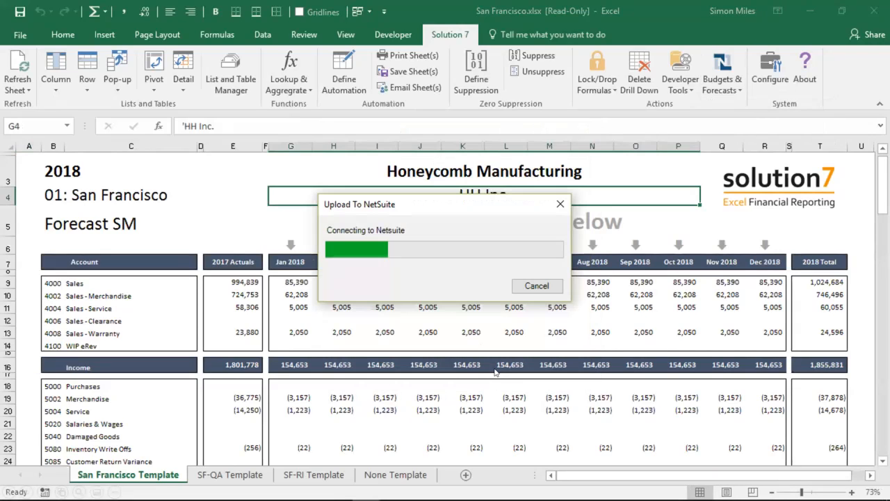